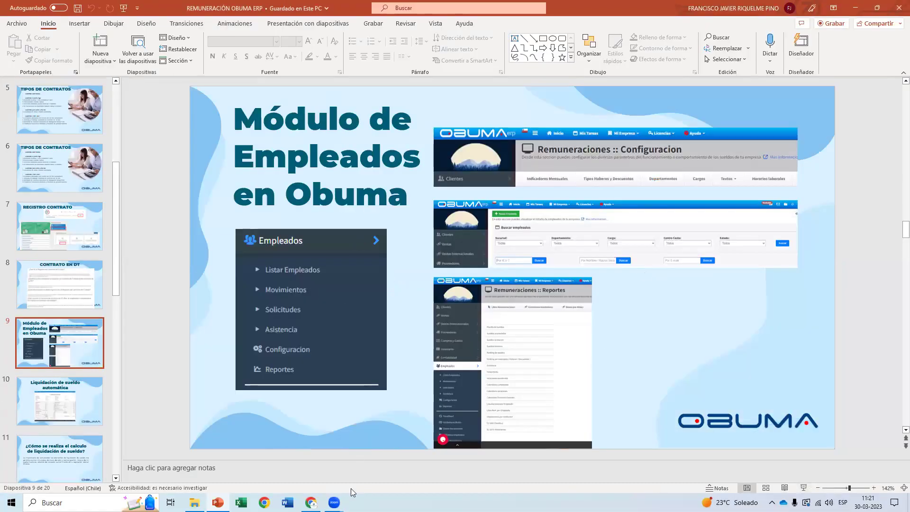
# Switch to the OBUMA login page in Chrome and sign in with the user's RUT and the account password.
pyautogui.click(310, 501)
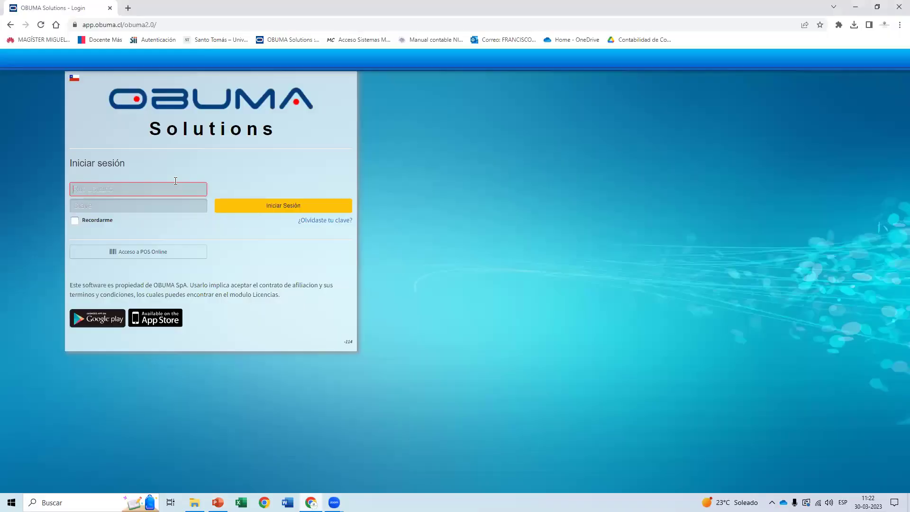
pyautogui.write('55555555-5')
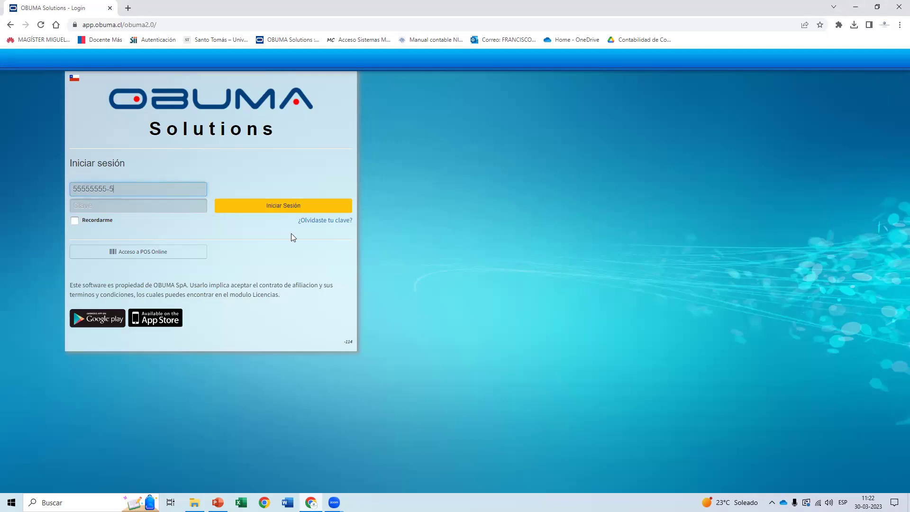
pyautogui.click(168, 206)
pyautogui.write('•••••')
pyautogui.press('Return')
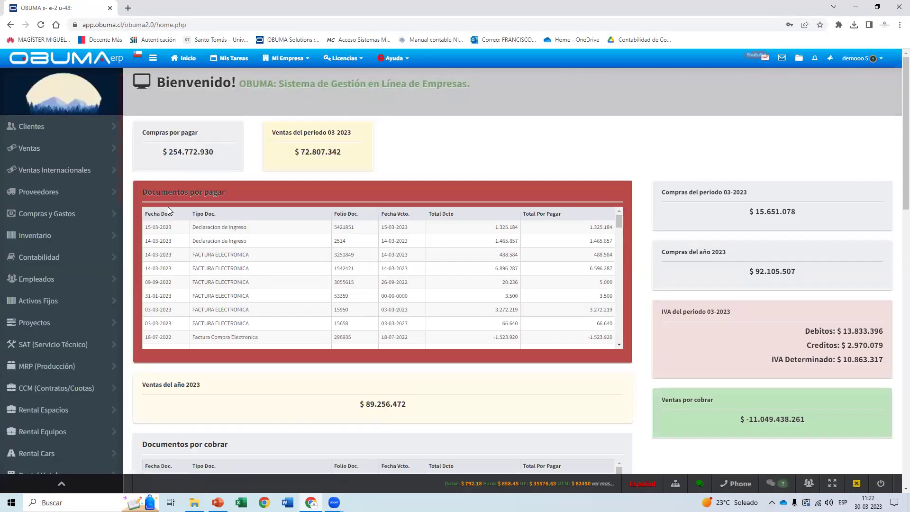
pyautogui.click(211, 40)
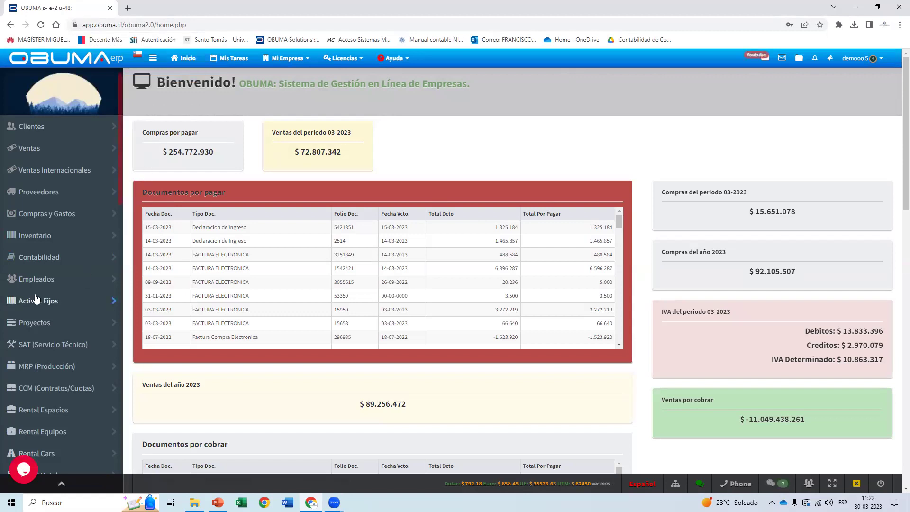
pyautogui.click(101, 285)
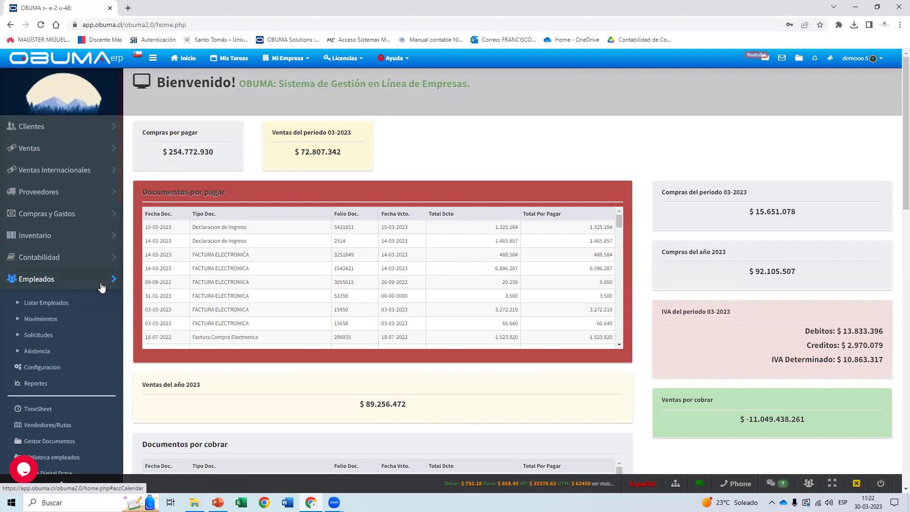
pyautogui.click(61, 304)
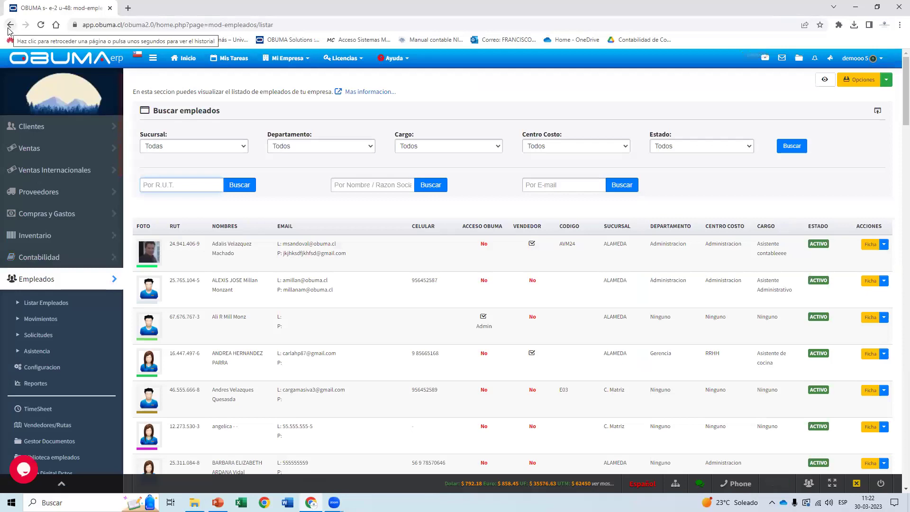
pyautogui.click(9, 26)
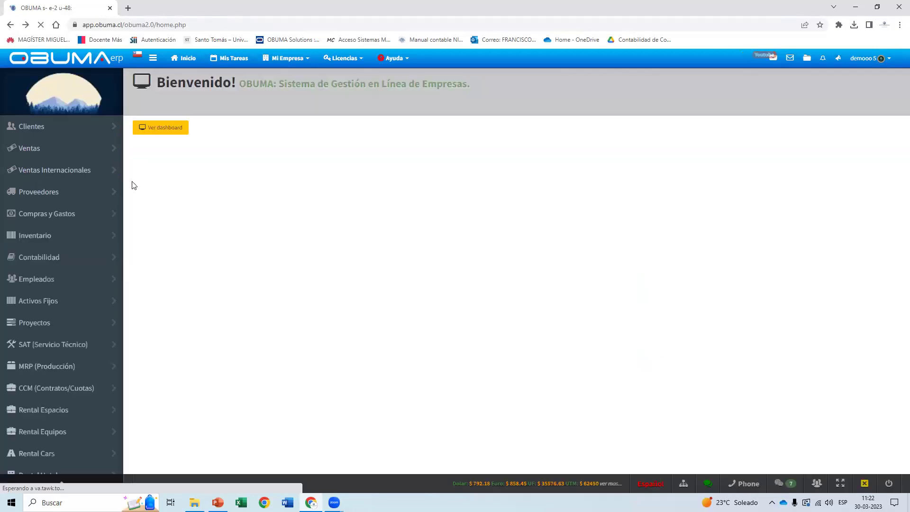
# Open the Indicadores Mensuales page from the configuration of the Empleados module.
pyautogui.click(83, 279)
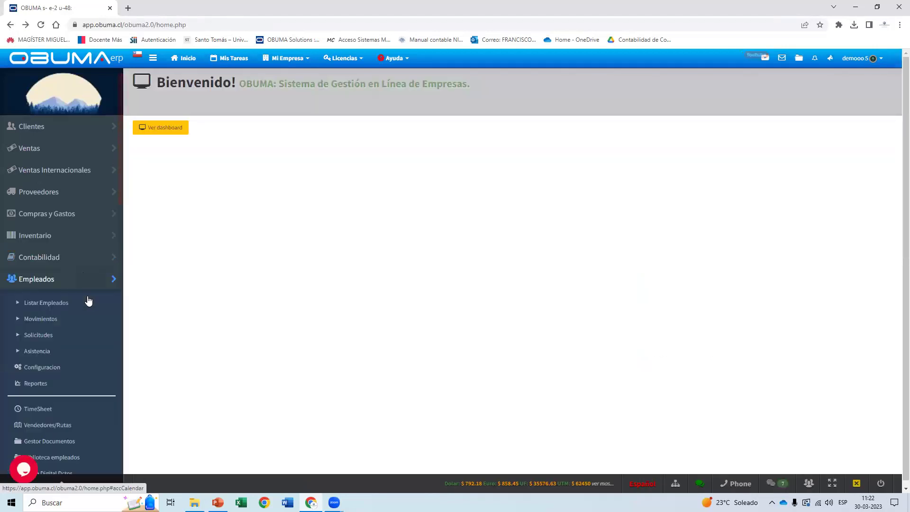
pyautogui.click(52, 372)
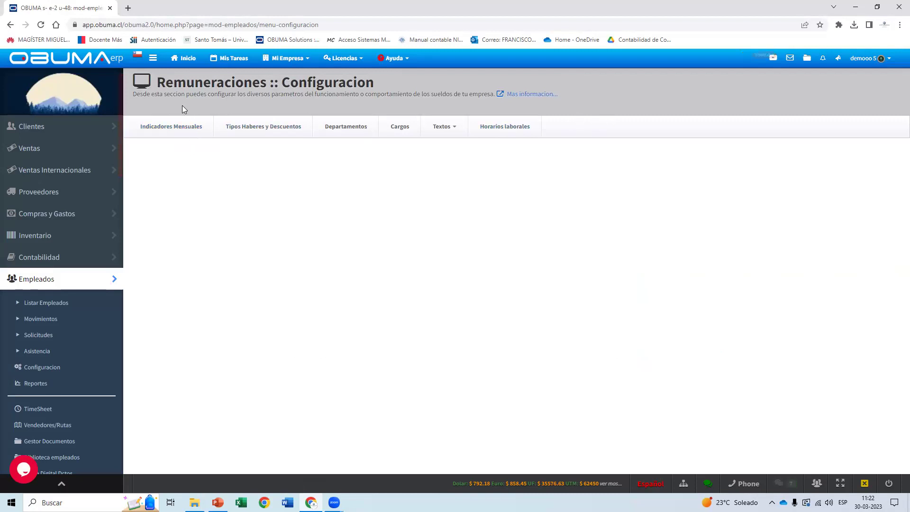
pyautogui.click(194, 132)
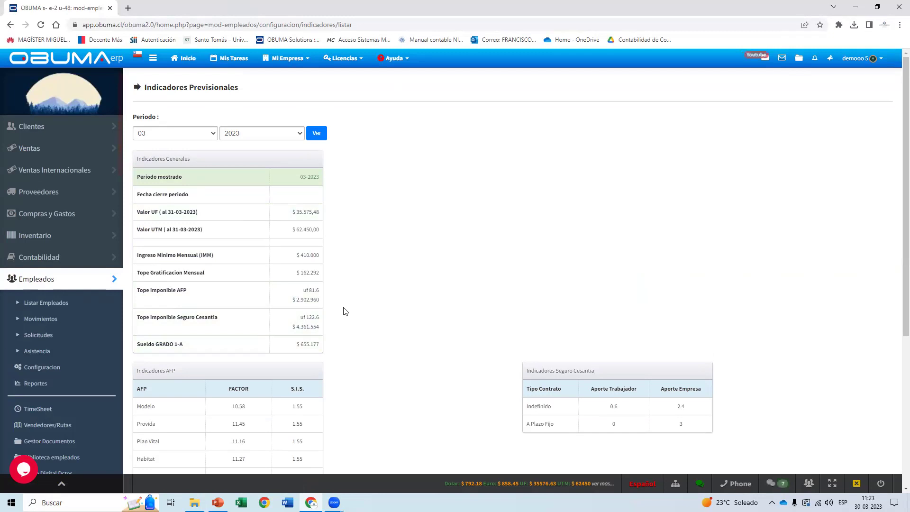
# Examine the 03-2023 previsional indicators: general values and caps, AFP factors, unemployment insurance, single tax and family allowance tables.
pyautogui.scroll(-4, 346, 311)
pyautogui.scroll(4, 345, 311)
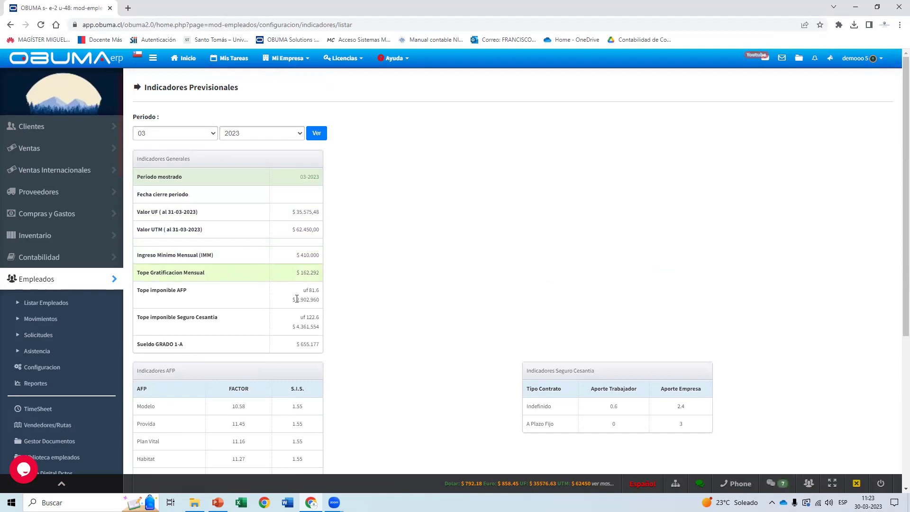
pyautogui.scroll(-4, 294, 298)
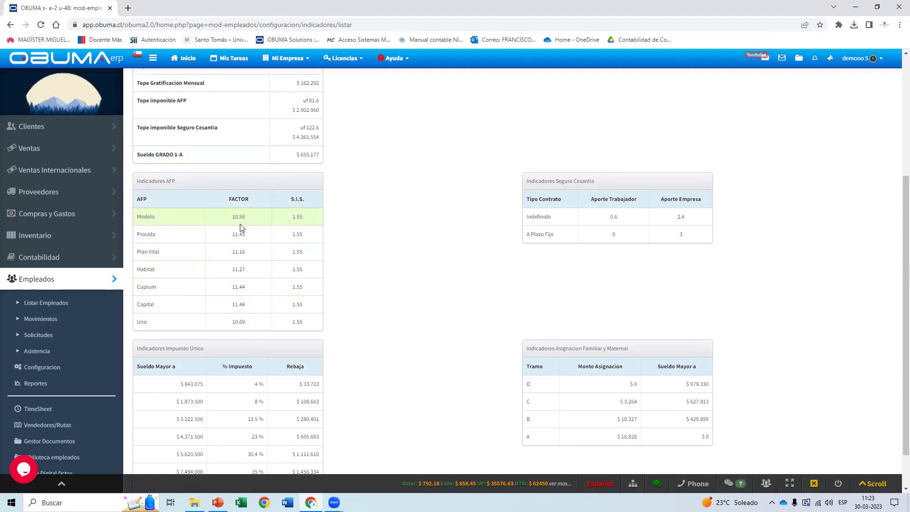
pyautogui.scroll(1, 239, 226)
pyautogui.scroll(-2, 239, 229)
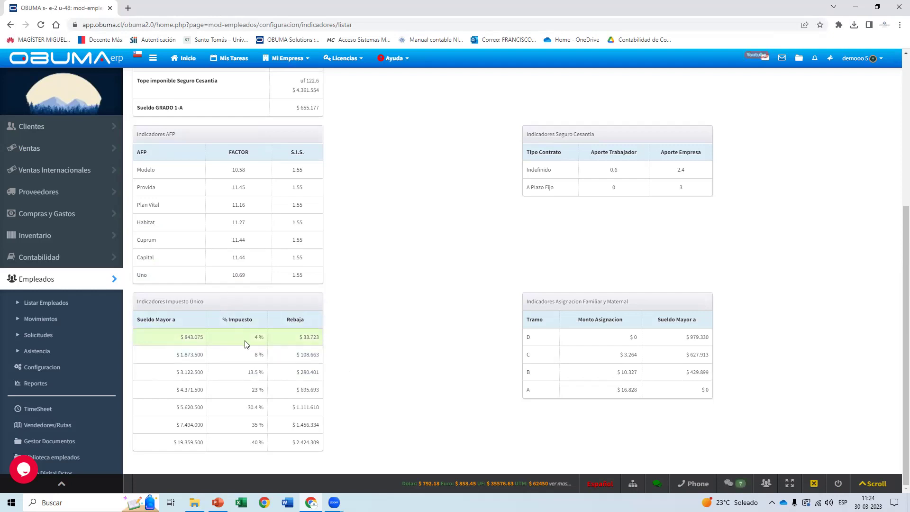
pyautogui.scroll(2, 244, 347)
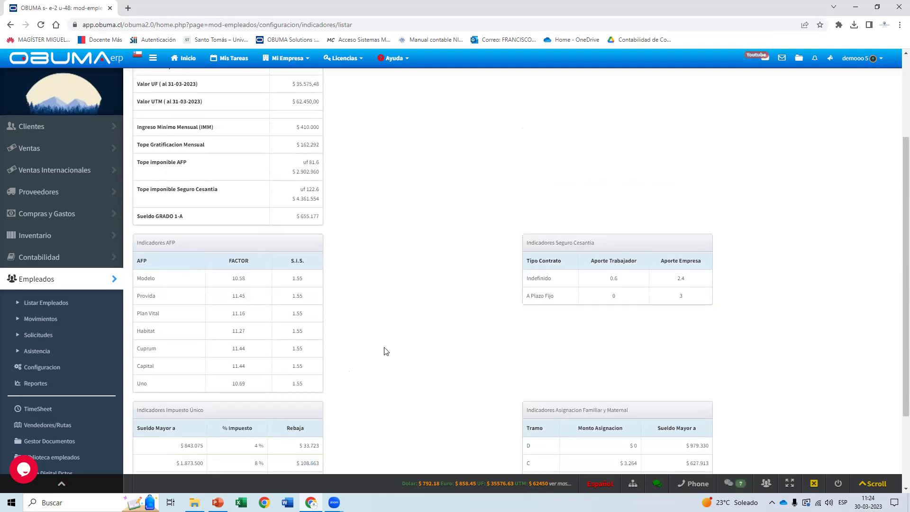
pyautogui.scroll(3, 386, 351)
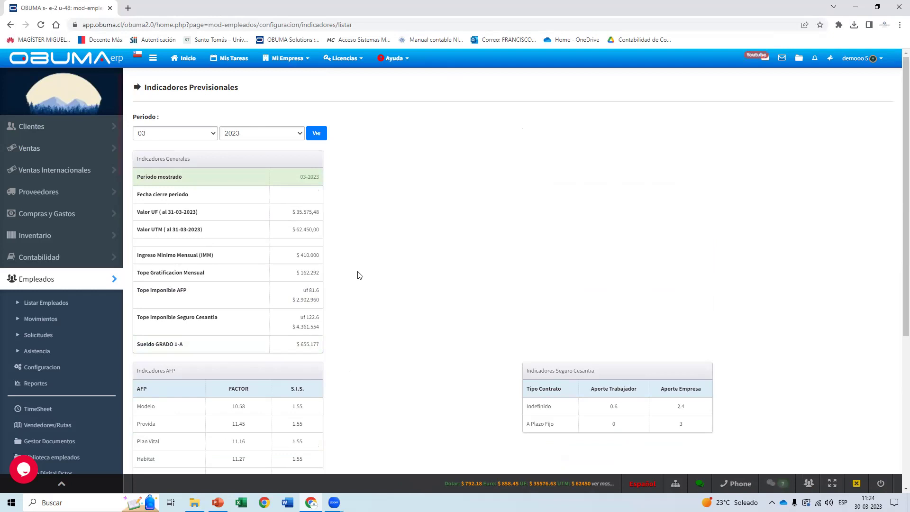
pyautogui.click(191, 288)
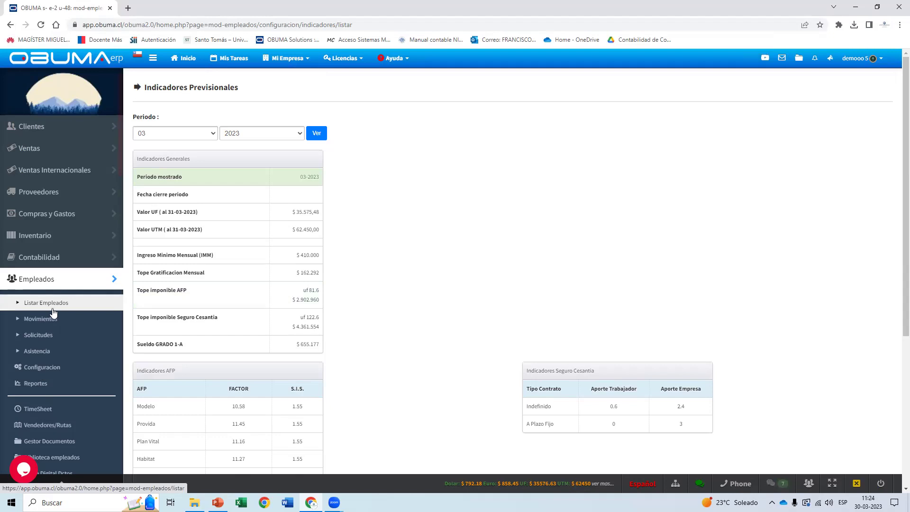
# Open the employee list in the Empleados module and look through the listed records.
pyautogui.click(56, 309)
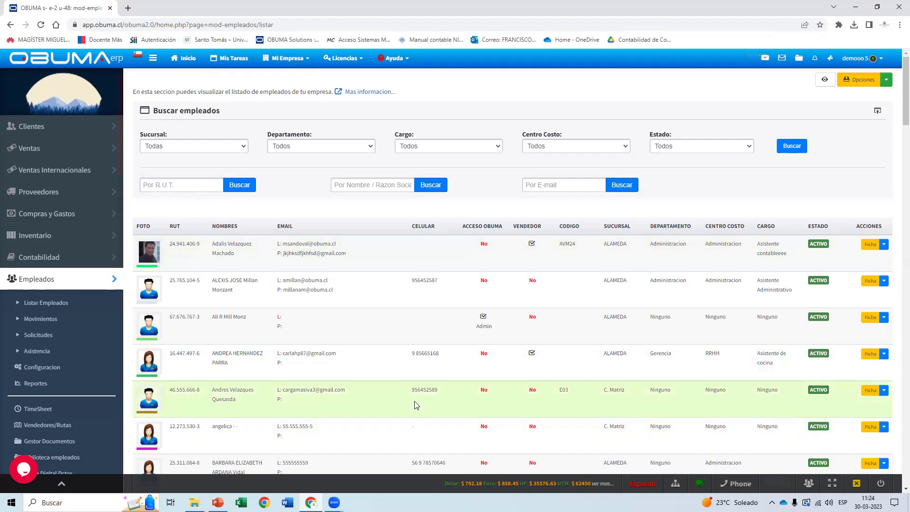
pyautogui.scroll(-5, 416, 405)
pyautogui.scroll(5, 415, 405)
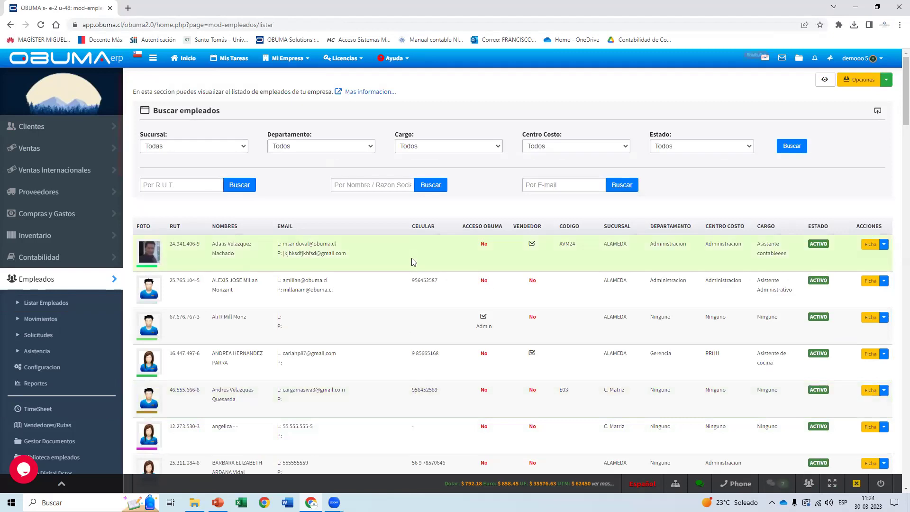
pyautogui.scroll(-1, 285, 380)
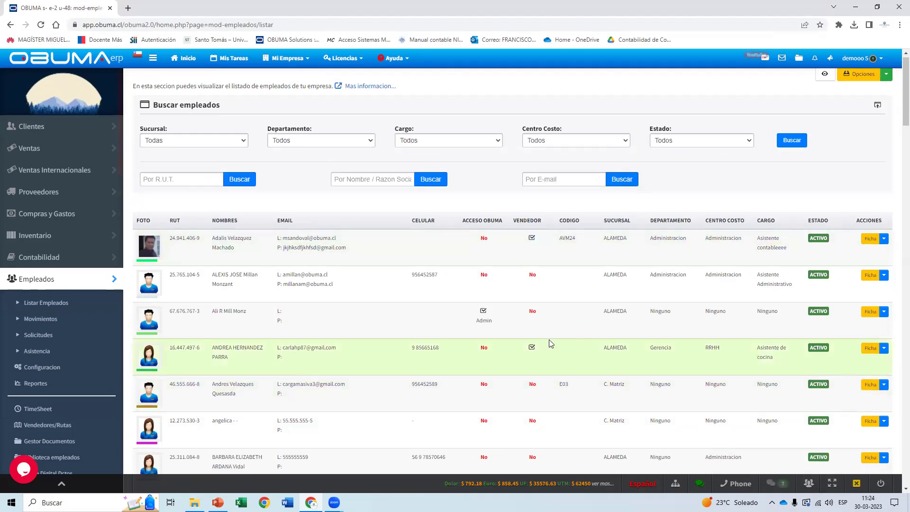
pyautogui.scroll(1, 878, 227)
# Try to open the Ficha of the first and second employees, returning to the employee list after each attempt.
pyautogui.click(876, 246)
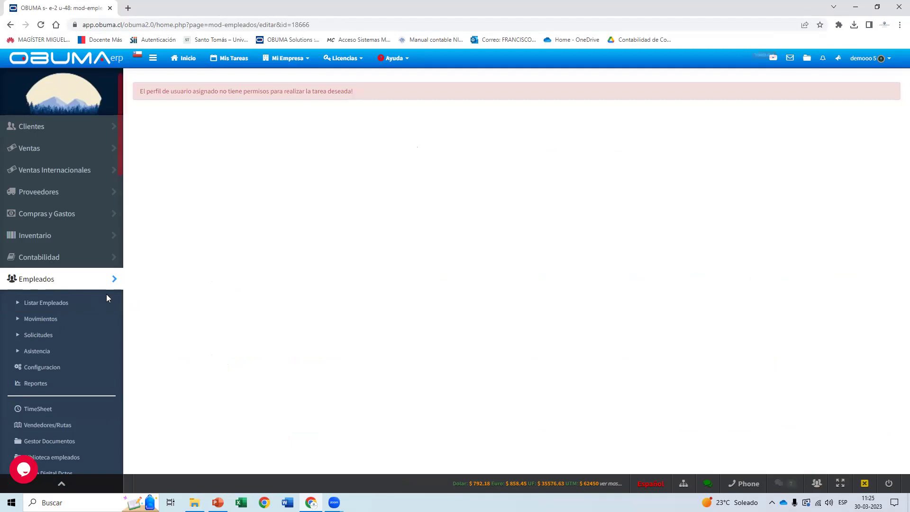
pyautogui.click(102, 307)
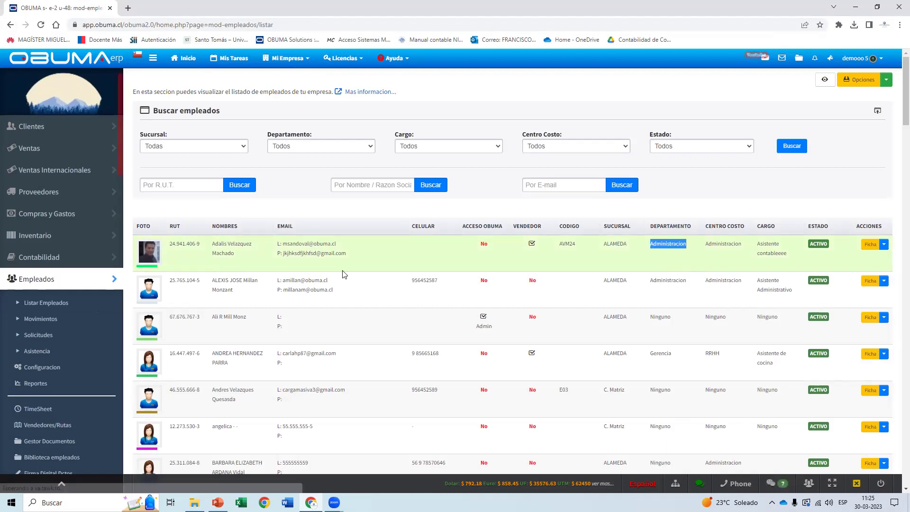
pyautogui.click(870, 282)
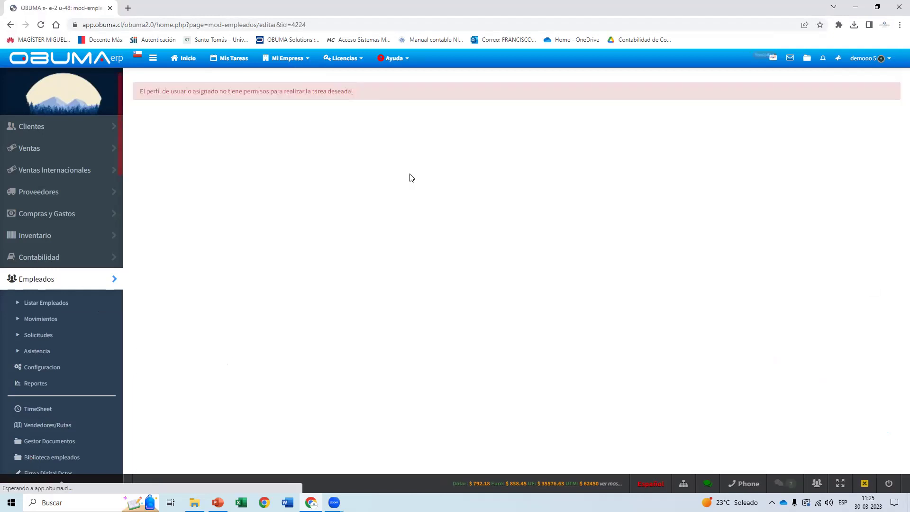
pyautogui.click(70, 287)
pyautogui.click(73, 308)
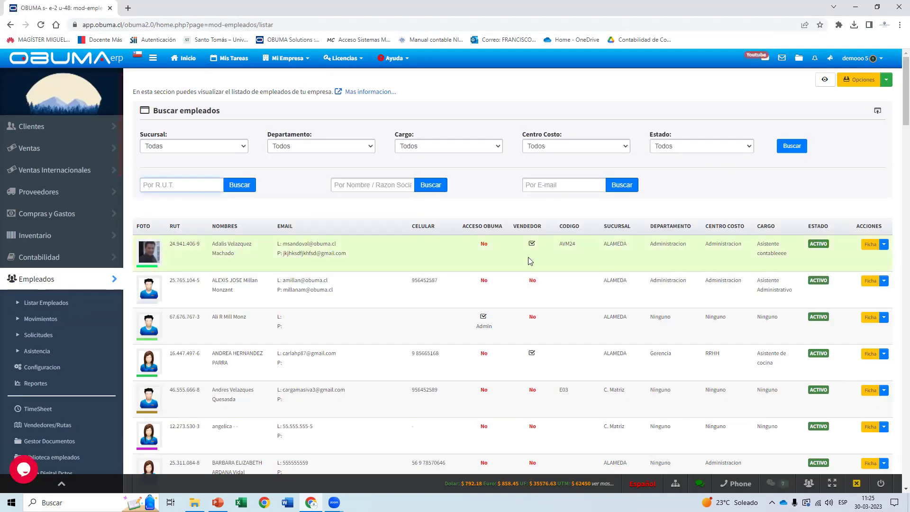
# Show the additional actions available for the fifth employee and look over the employee list.
pyautogui.scroll(-2, 756, 333)
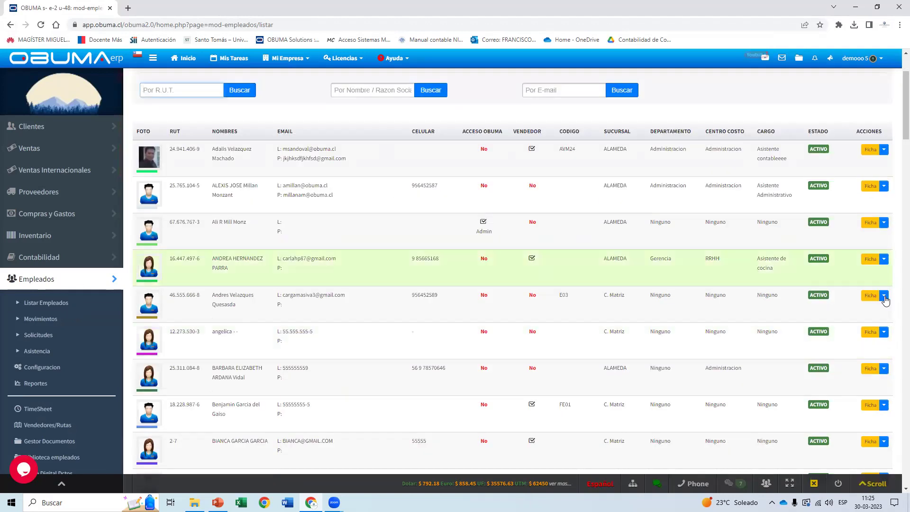
pyautogui.click(884, 297)
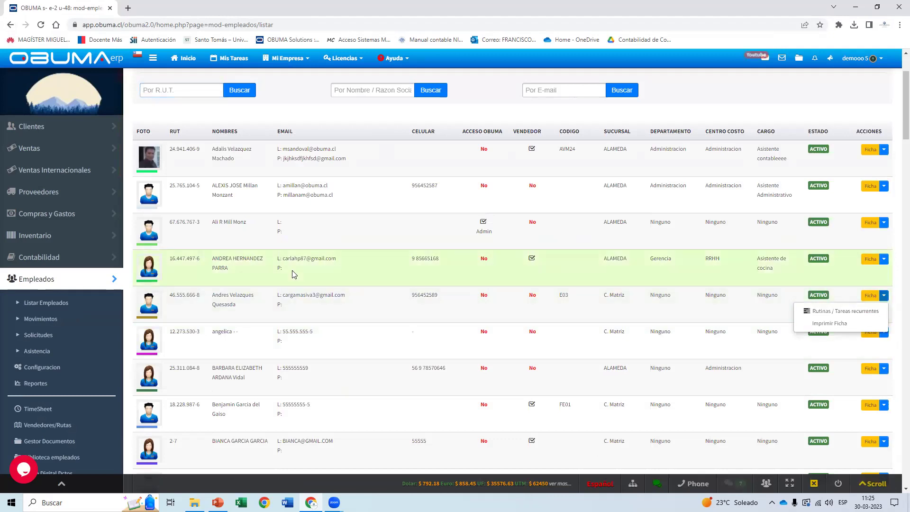
pyautogui.scroll(-1, 299, 287)
pyautogui.scroll(1, 319, 264)
pyautogui.scroll(2, 320, 268)
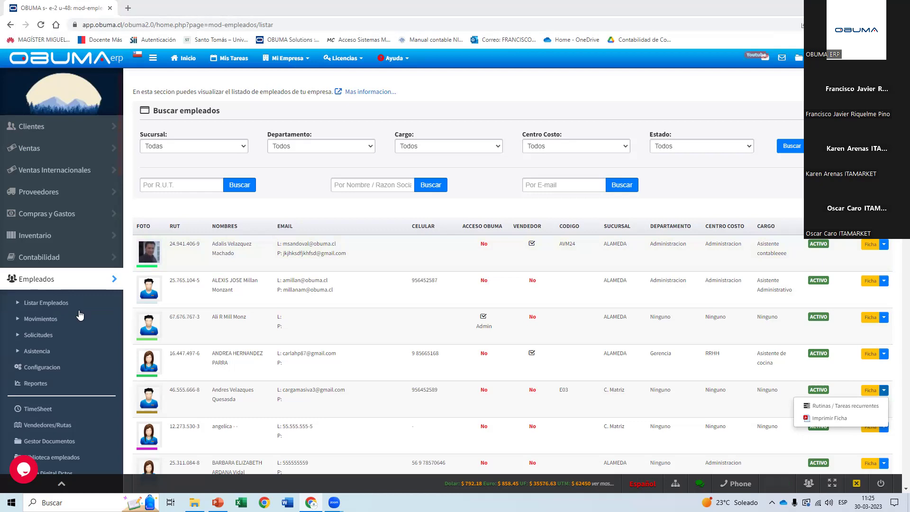
pyautogui.scroll(-1, 759, 342)
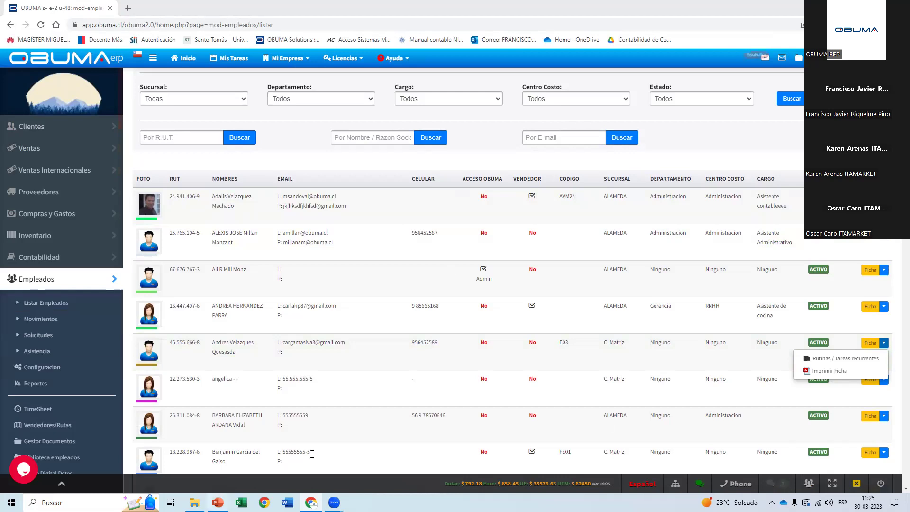
pyautogui.scroll(1, 468, 306)
pyautogui.scroll(-1, 471, 327)
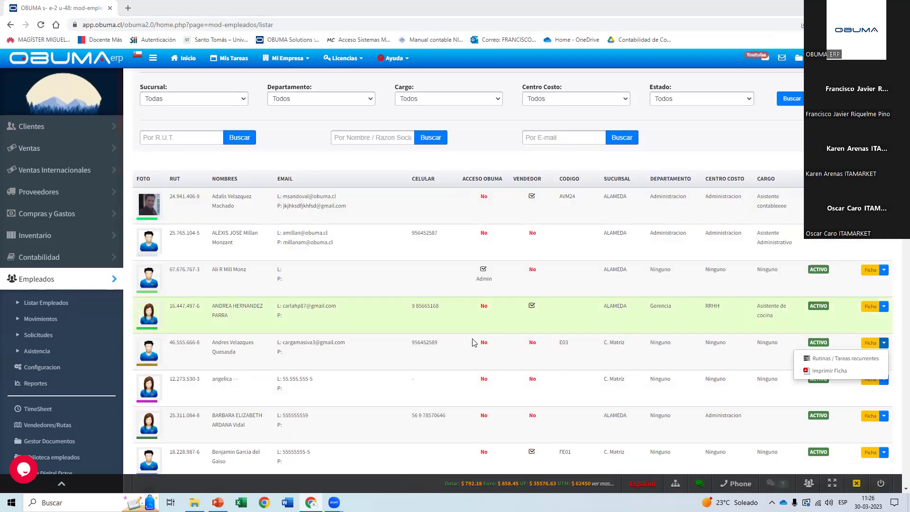
pyautogui.scroll(1, 473, 342)
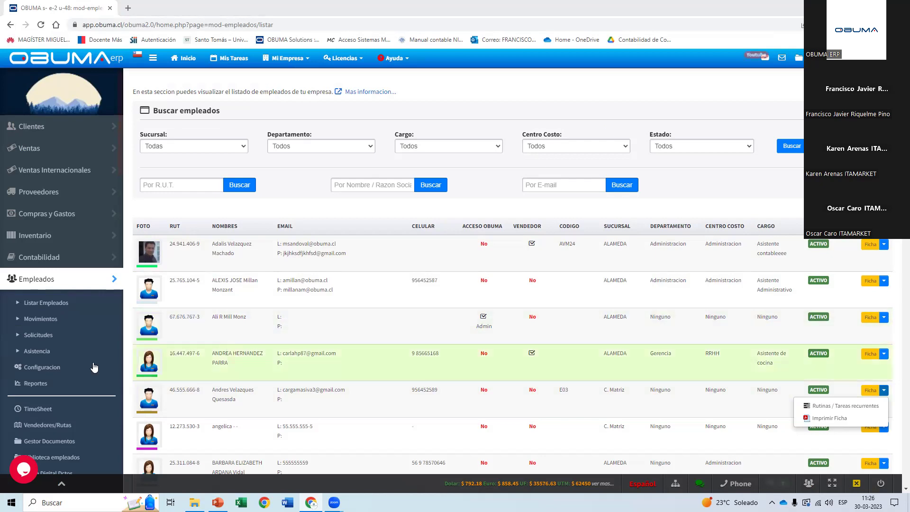
# Open the Remuneraciones reports and display the Sueldos acumulados report for 2023.
pyautogui.click(55, 384)
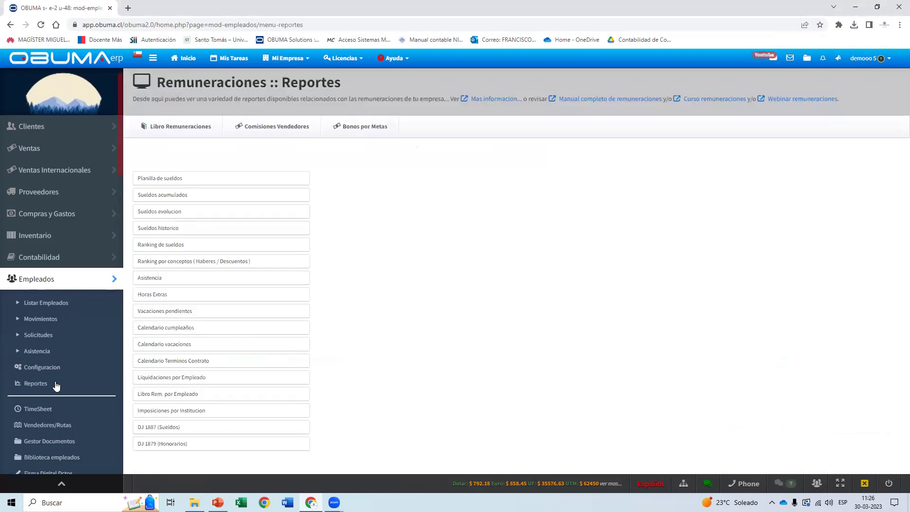
pyautogui.click(198, 179)
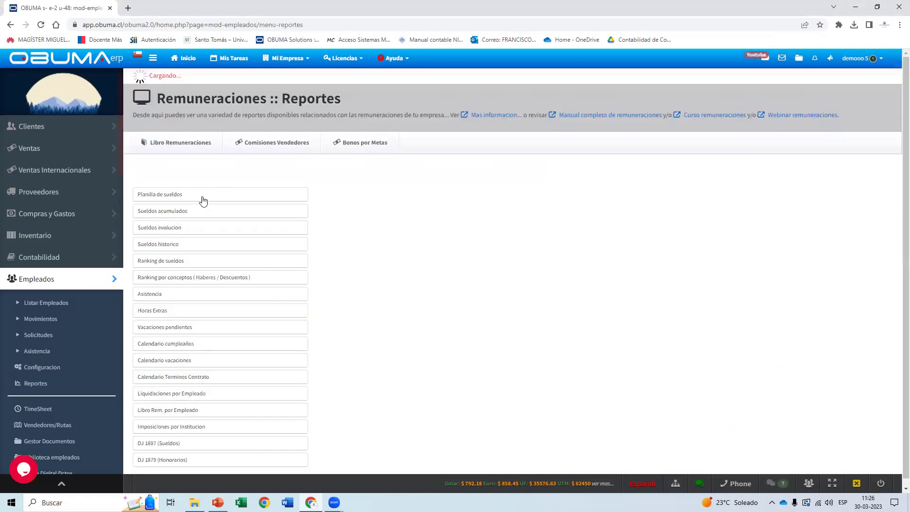
pyautogui.click(201, 197)
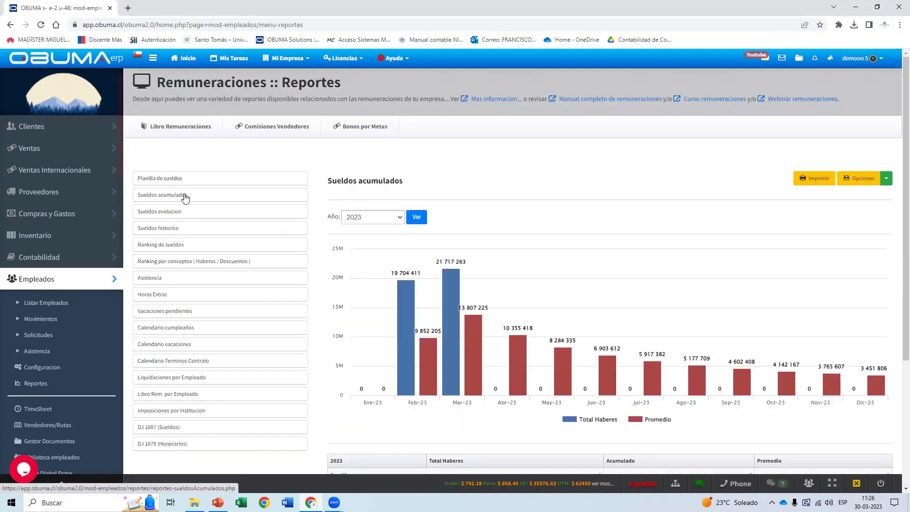
pyautogui.click(185, 198)
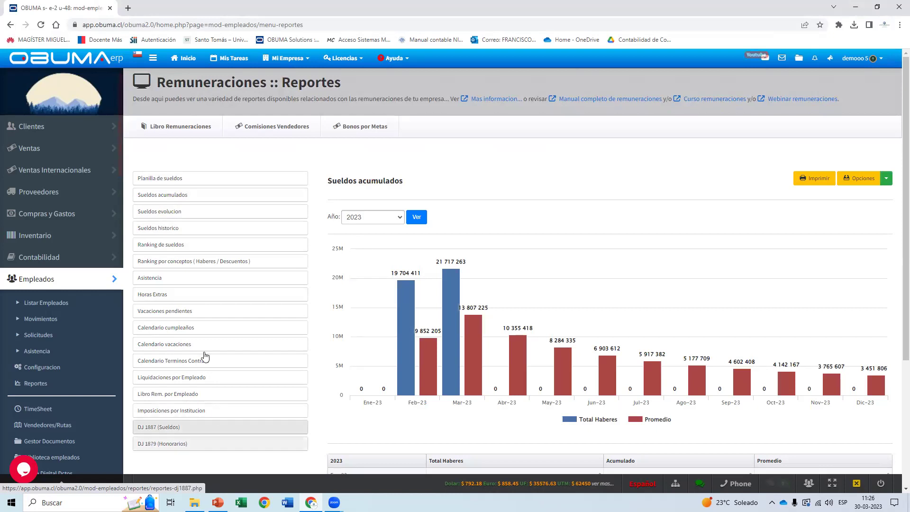
# Display the Libro Rem. por Empleado report and look over its 2023 table for all employees.
pyautogui.click(206, 399)
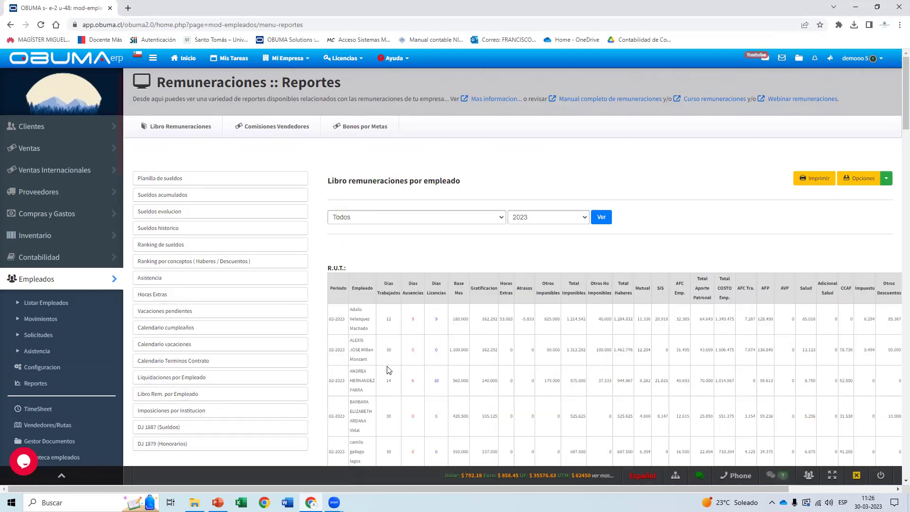
pyautogui.scroll(-2, 464, 147)
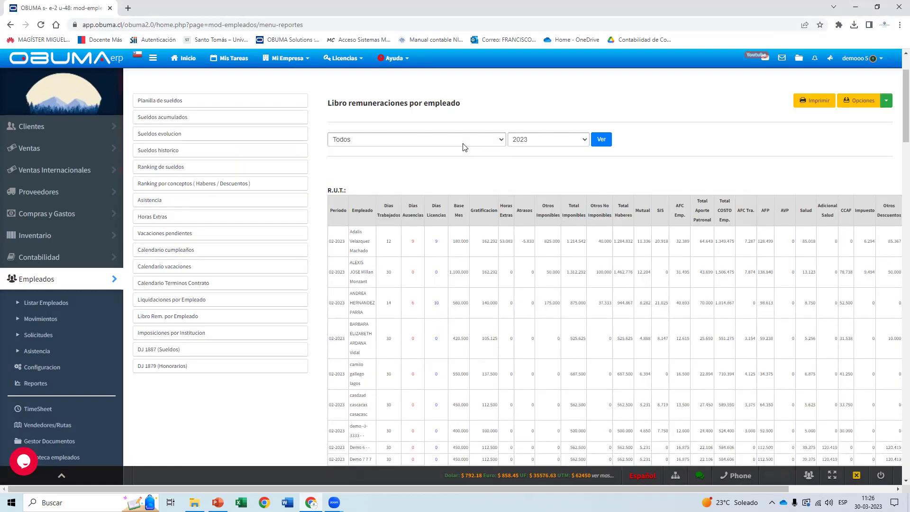
# Display the Planilla de sueldos report and look over its list of employees and base salaries.
pyautogui.scroll(-1, 643, 366)
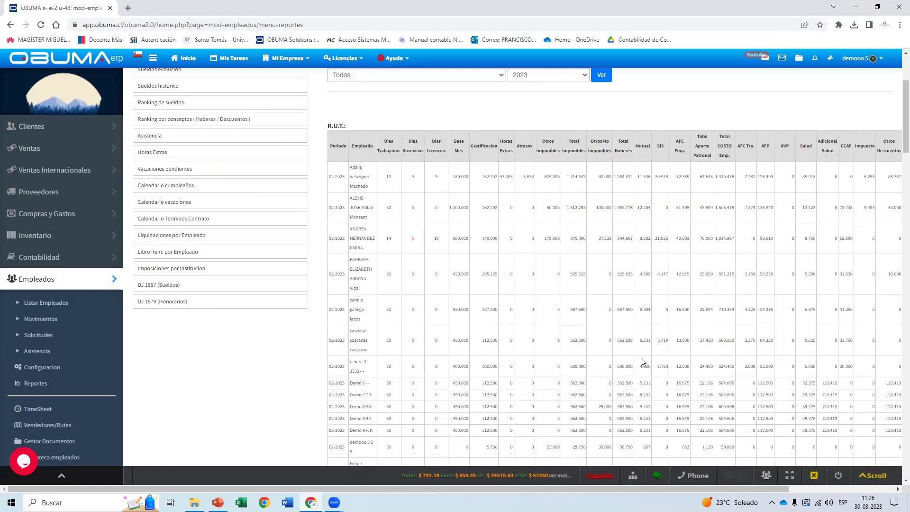
pyautogui.scroll(2, 643, 361)
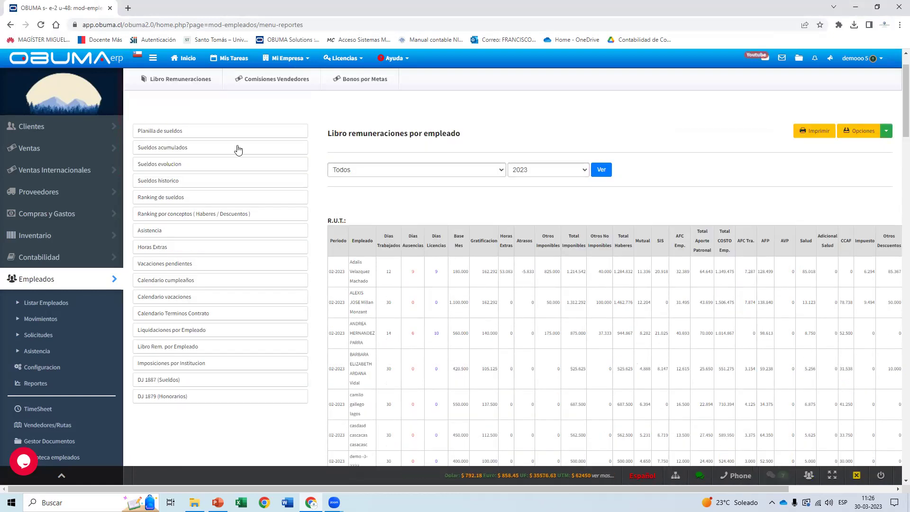
pyautogui.click(175, 136)
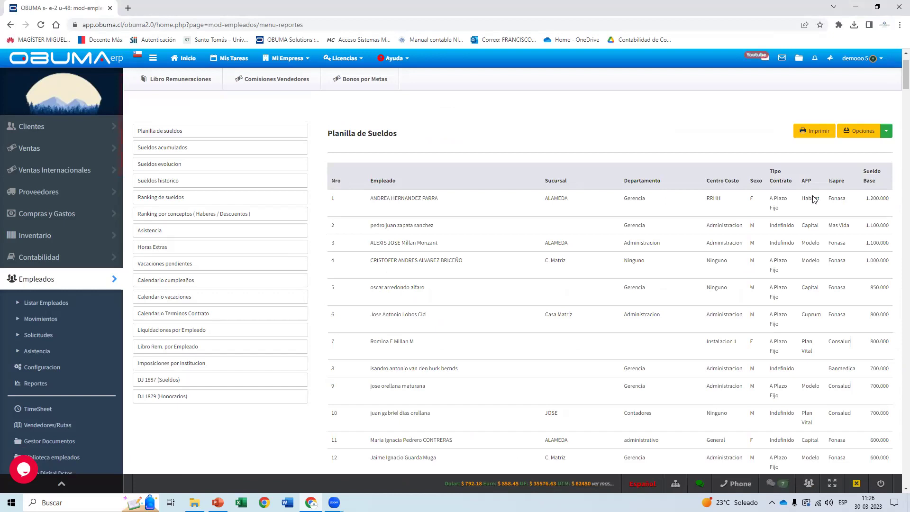
pyautogui.scroll(-2, 846, 277)
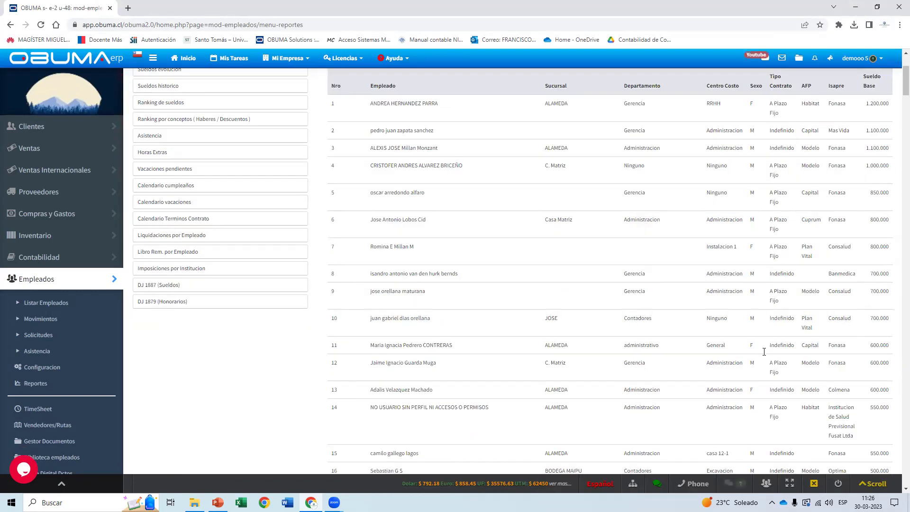
pyautogui.scroll(2, 713, 335)
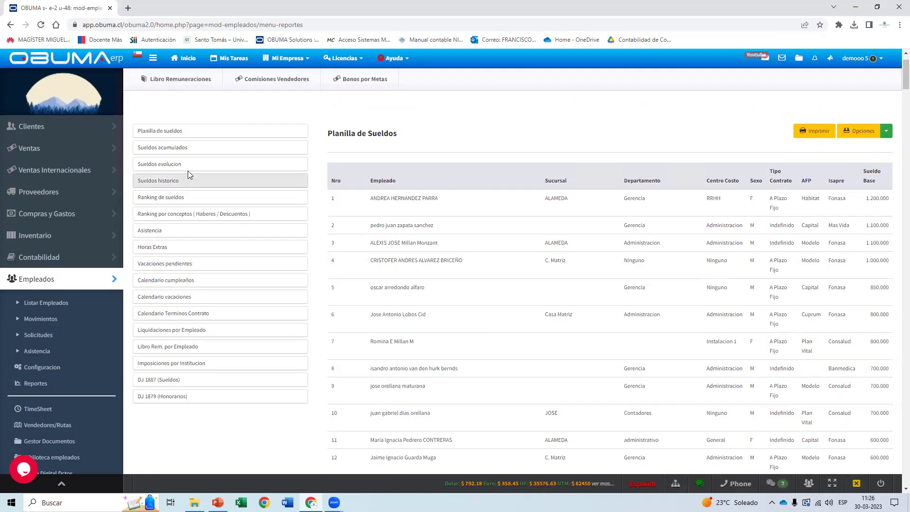
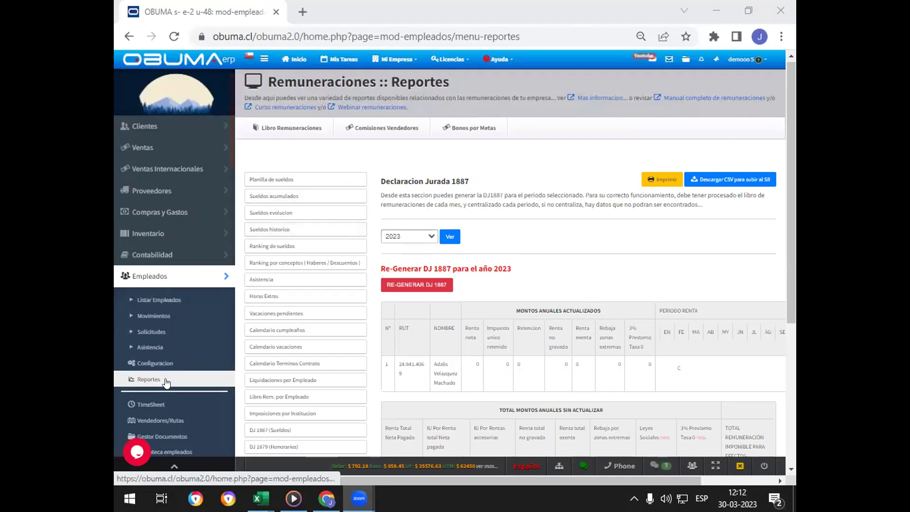
# Look over the 2023 Declaracion Jurada 1887 report, highlighting its Re-Generar DJ 1887 heading.
pyautogui.scroll(-3, 284, 275)
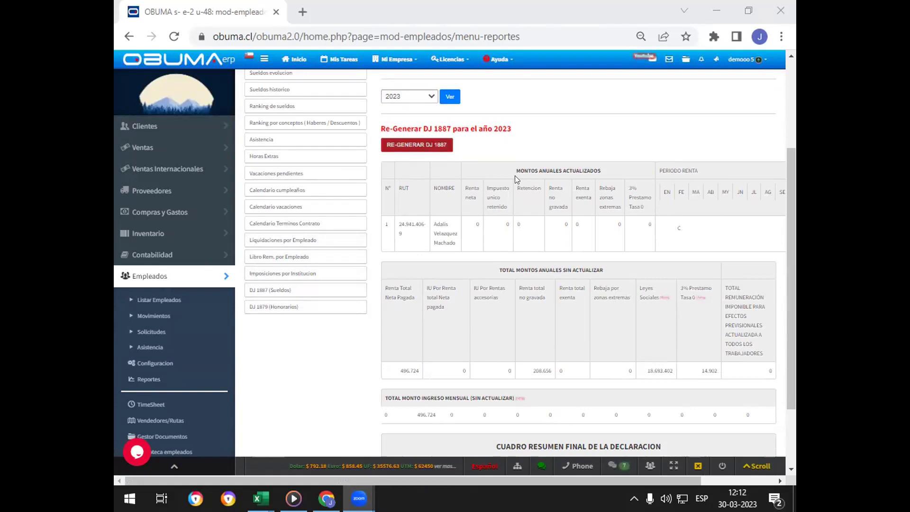
pyautogui.moveTo(377, 127); pyautogui.dragTo(523, 127)
pyautogui.scroll(3, 549, 191)
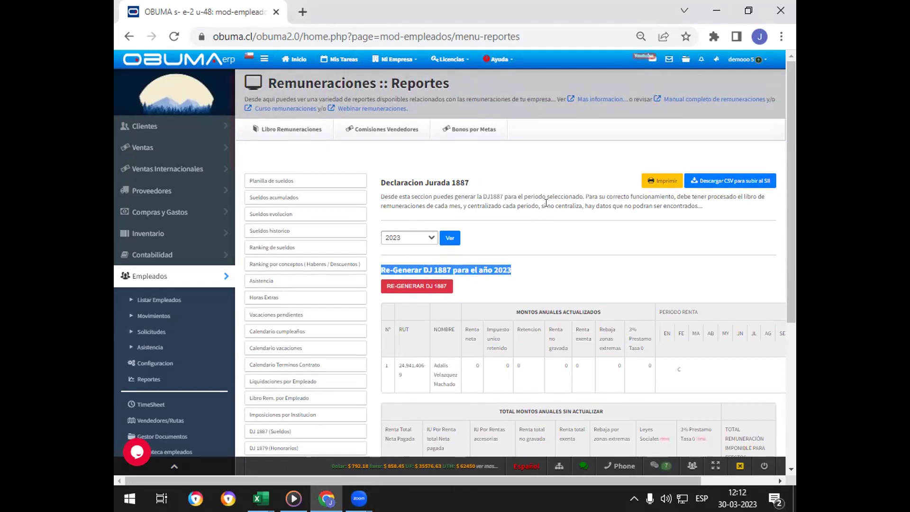
# Open the Libro Remuneraciones and display the payroll book for period 02-2023.
pyautogui.click(283, 129)
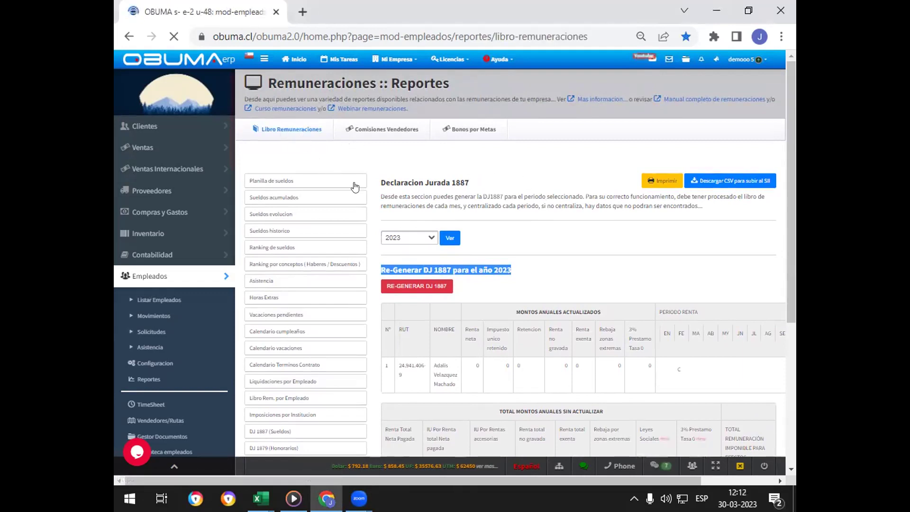
pyautogui.scroll(-2, 457, 263)
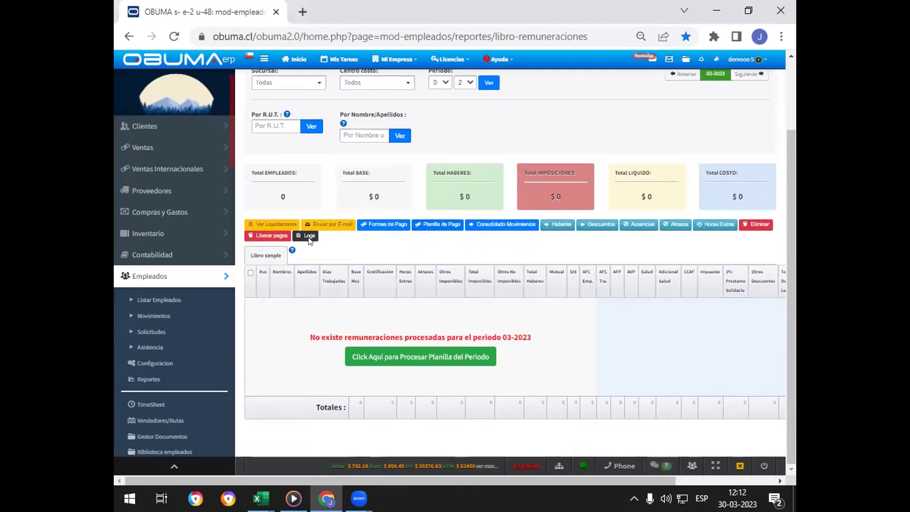
pyautogui.click(441, 83)
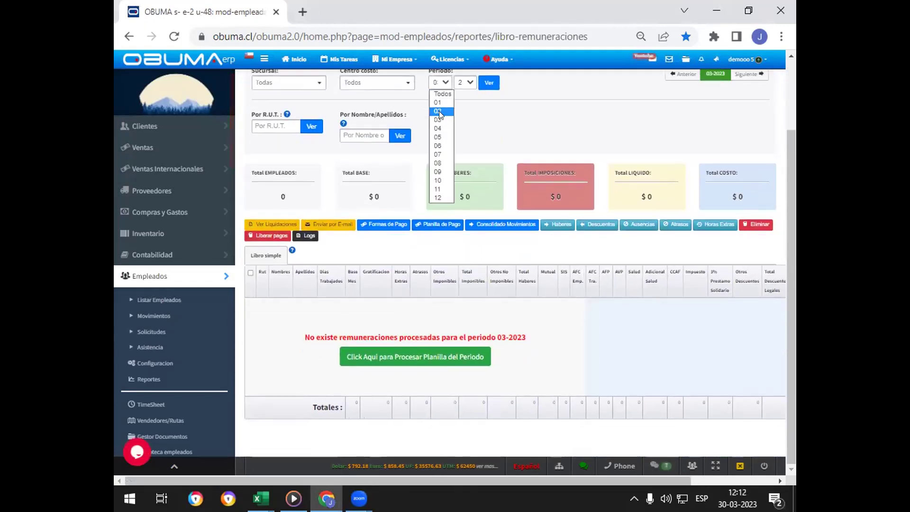
pyautogui.click(439, 111)
pyautogui.click(490, 83)
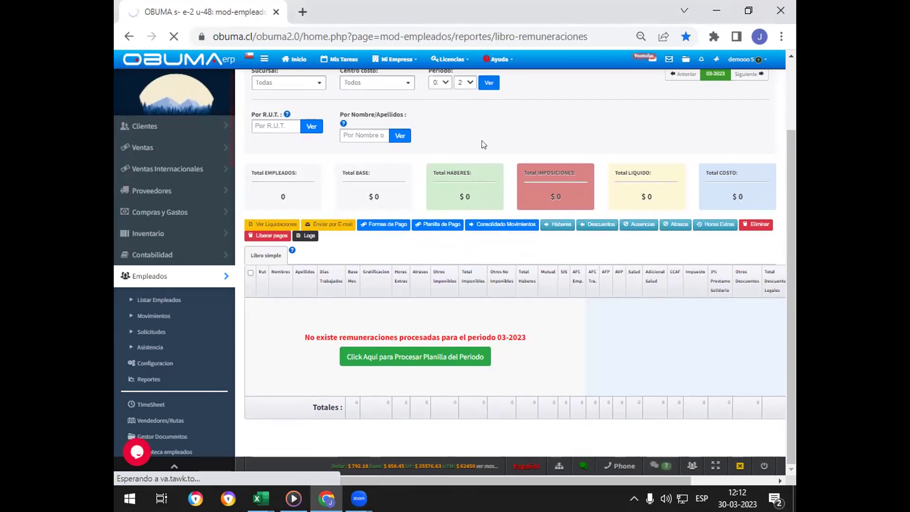
# Examine the period's payroll accounting summary and imposiciones payment control at the end of the payroll book.
pyautogui.scroll(-20, 449, 170)
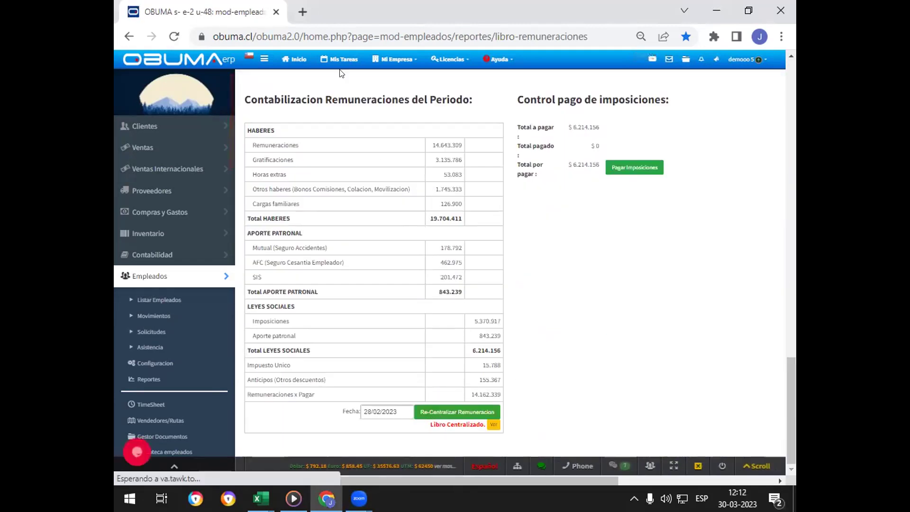
pyautogui.tripleClick(341, 101)
pyautogui.click(484, 112)
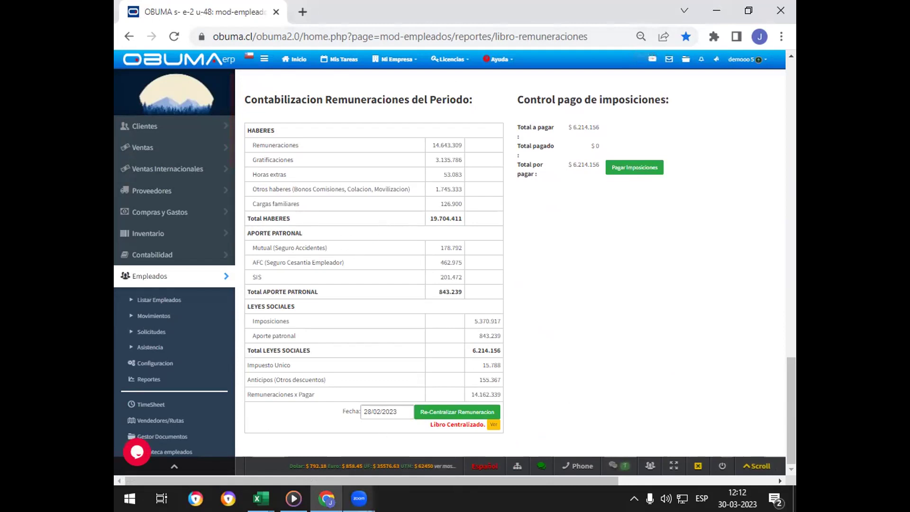
pyautogui.scroll(17, 367, 188)
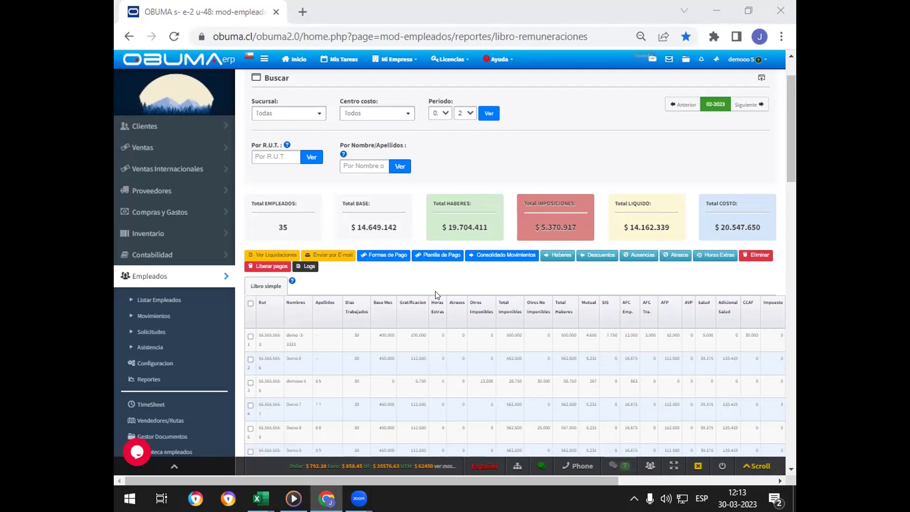
pyautogui.scroll(2, 383, 135)
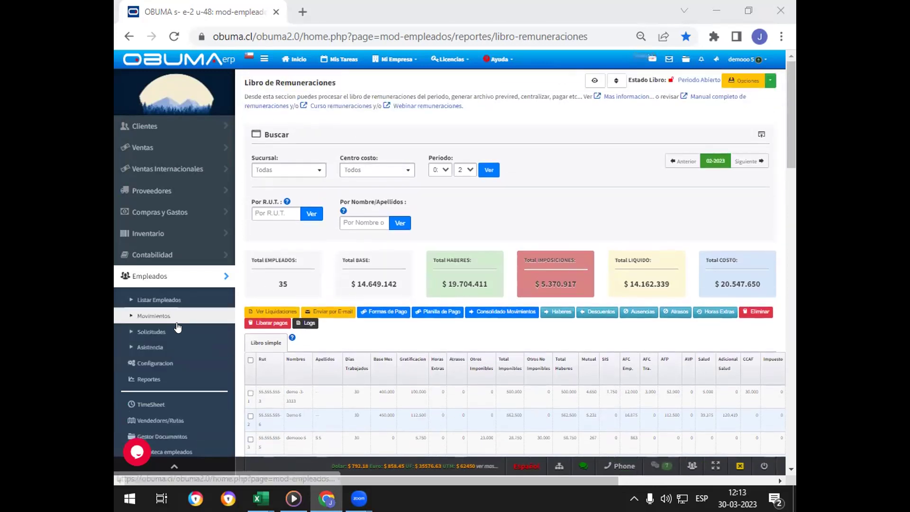
# Return to the Remuneraciones reports, display DJ 1887 (Sueldos), and preview its printout without printing it.
pyautogui.click(173, 362)
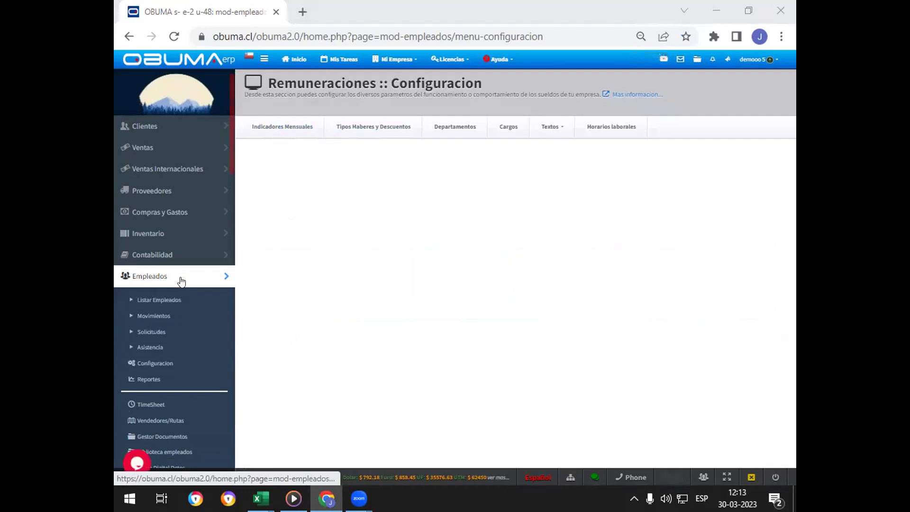
pyautogui.click(161, 378)
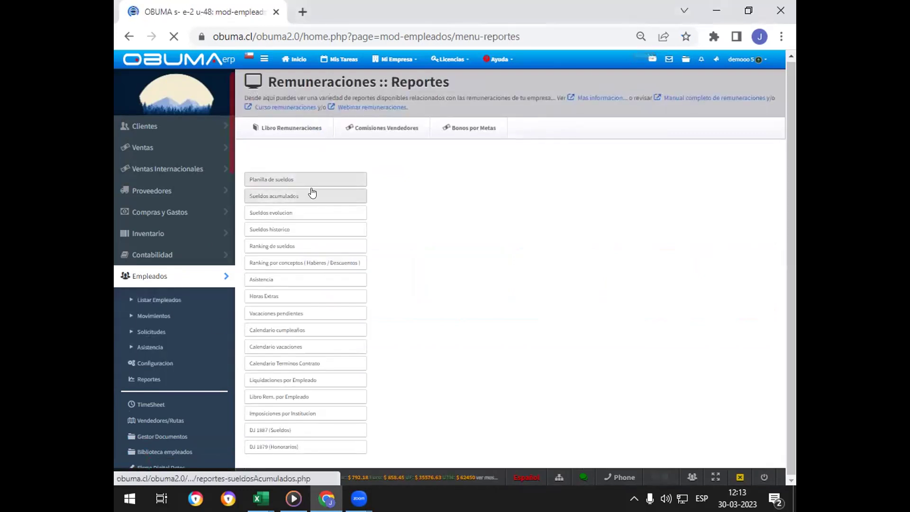
pyautogui.click(280, 431)
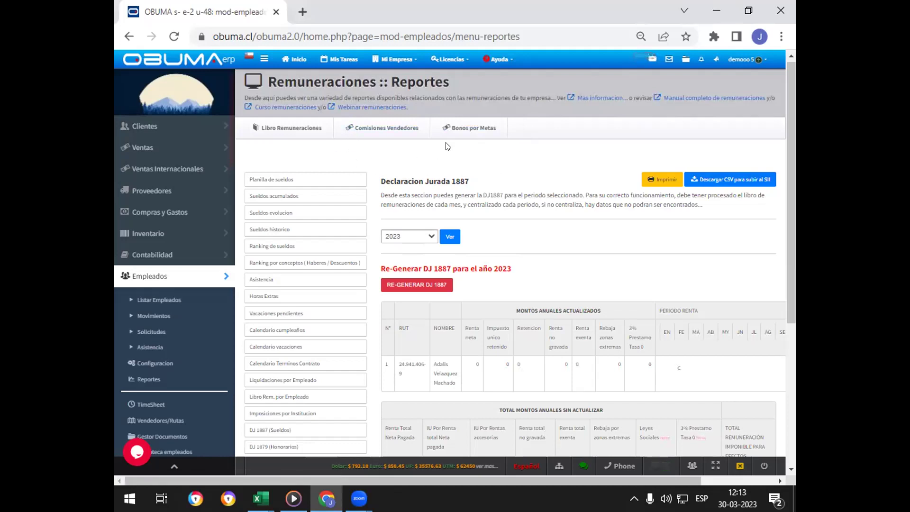
pyautogui.click(658, 183)
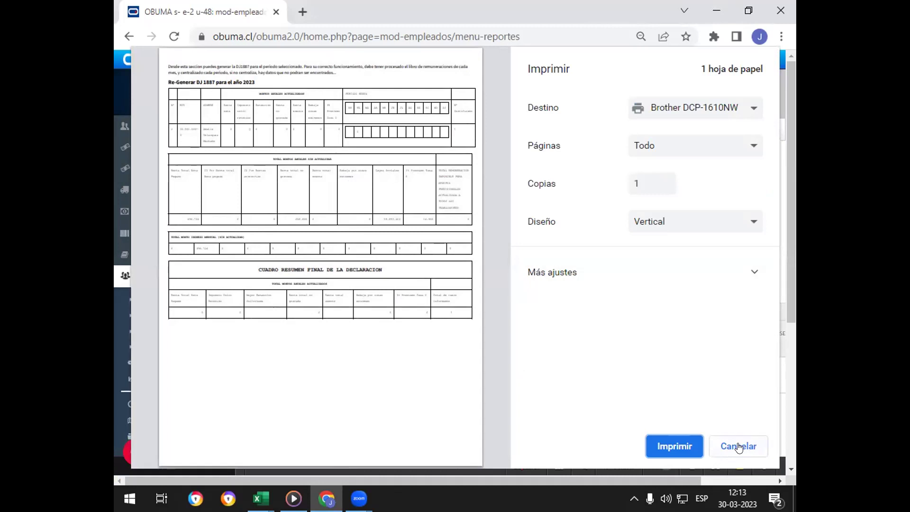
pyautogui.click(732, 452)
# Examine the annual totals, monthly income and final summary tables of the 2023 DJ 1887.
pyautogui.scroll(-5, 618, 313)
pyautogui.scroll(5, 549, 394)
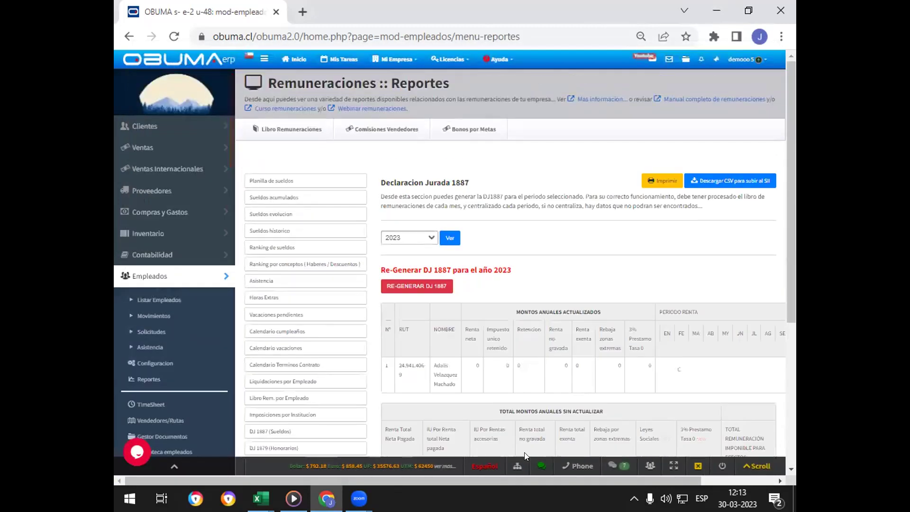
pyautogui.scroll(-5, 529, 390)
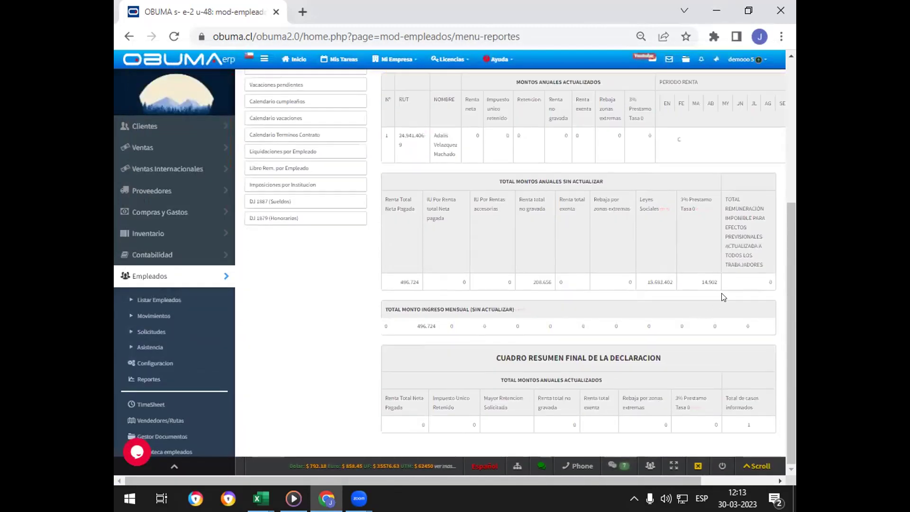
pyautogui.scroll(5, 568, 275)
# Display the DJ 1887 for 2022 and look over its employee table as far as the certificate number column.
pyautogui.click(410, 237)
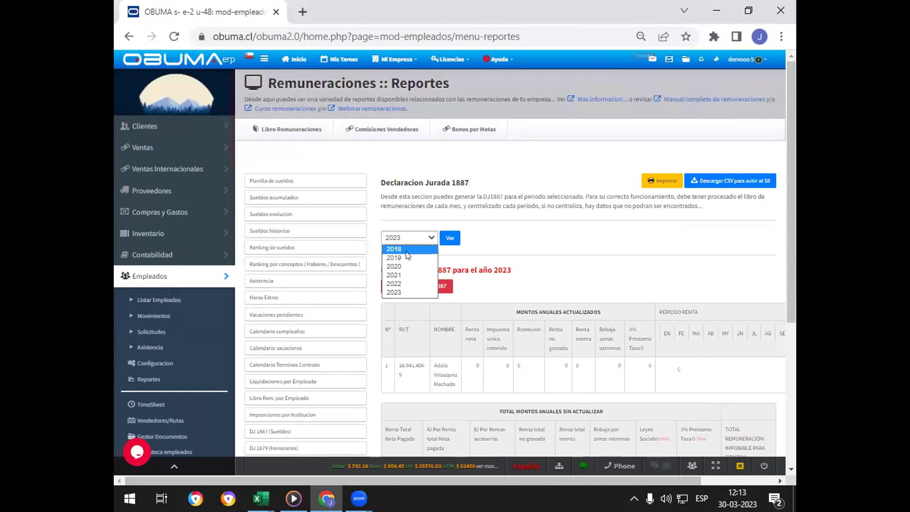
pyautogui.click(405, 283)
pyautogui.click(450, 237)
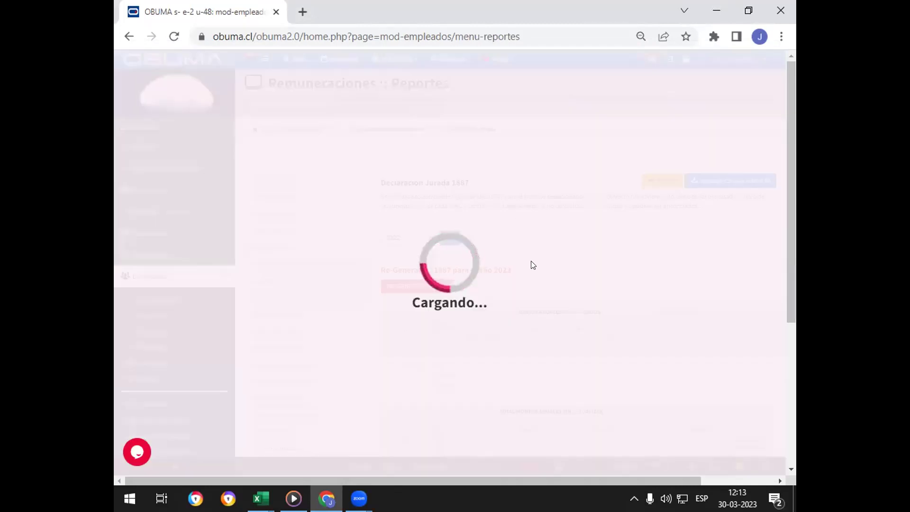
pyautogui.scroll(-4, 522, 253)
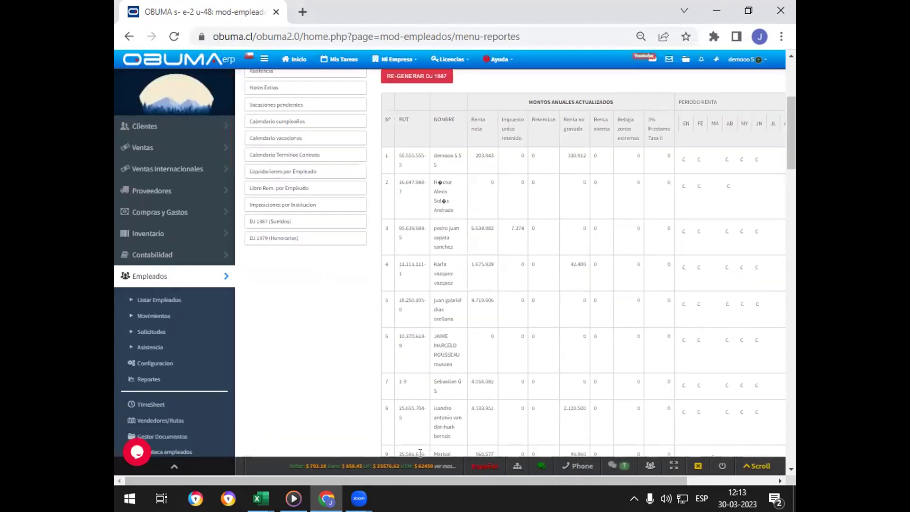
pyautogui.scroll(3, 718, 278)
pyautogui.hscroll(5, 723, 270)
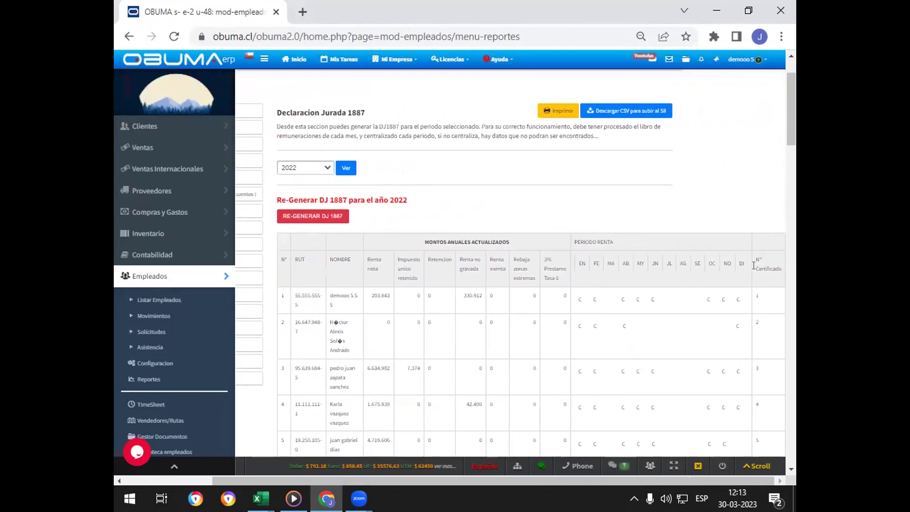
# Open certificate number 1 from the 2022 DJ 1887 and look over its monthly income table.
pyautogui.click(757, 297)
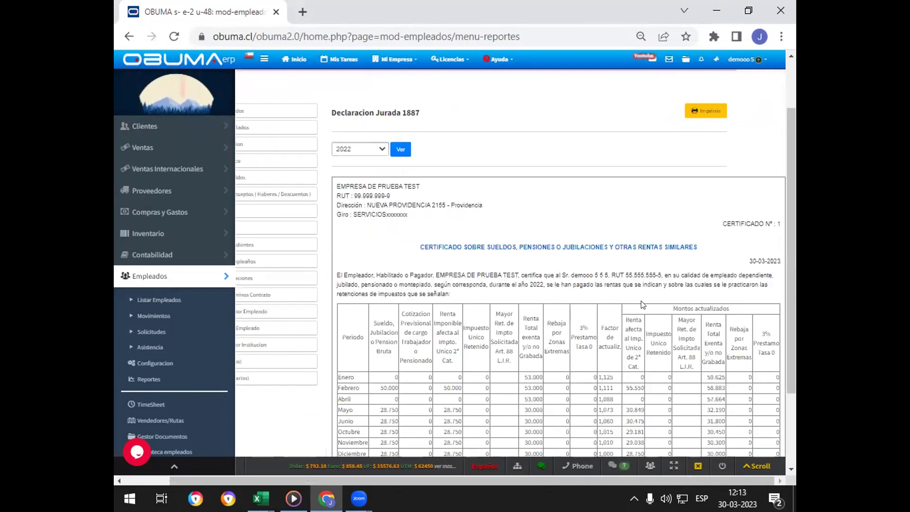
pyautogui.scroll(-2, 643, 303)
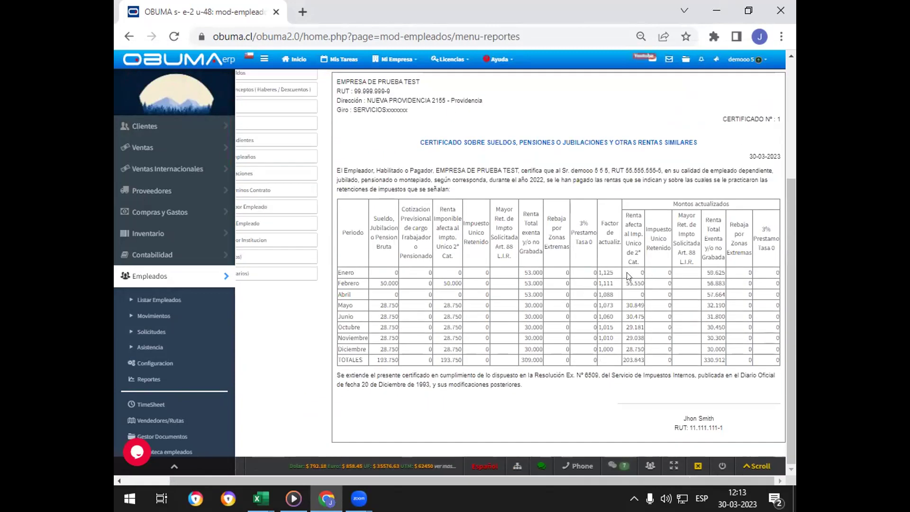
pyautogui.scroll(3, 635, 274)
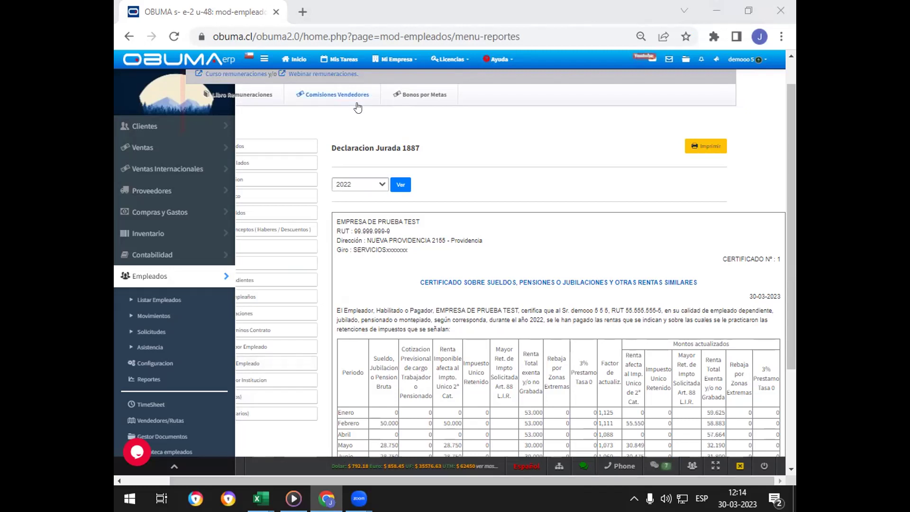
# Return to the Libro de Remuneraciones and show its export and file generation options.
pyautogui.click(239, 98)
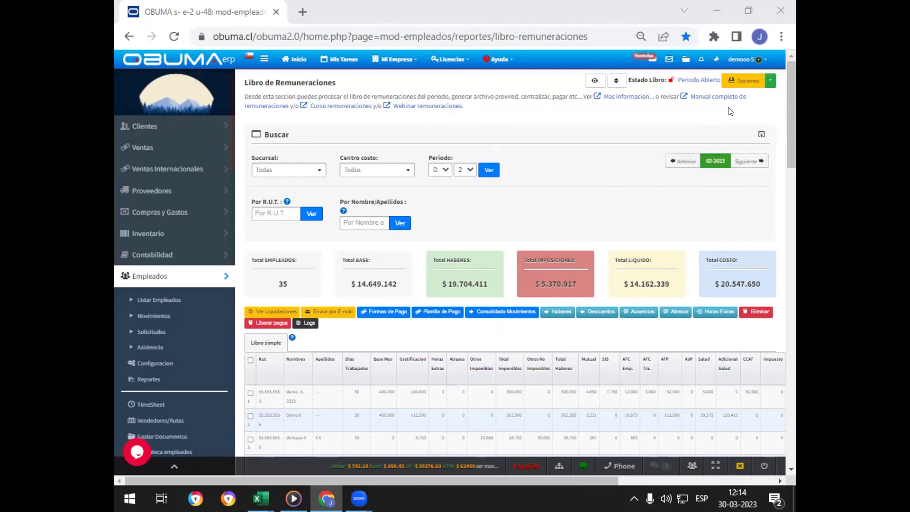
pyautogui.click(771, 81)
pyautogui.click(770, 81)
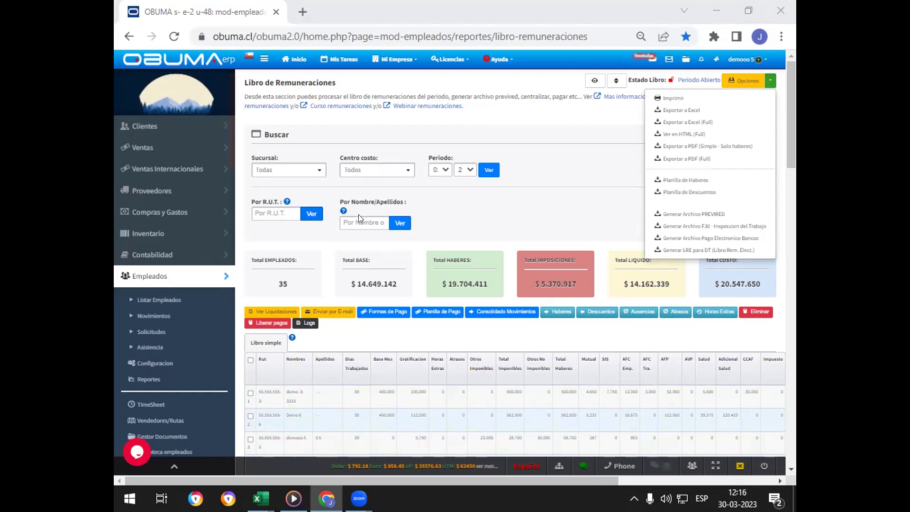
# Collapse the Empleados submenu and look over the full list of available ERP modules.
pyautogui.click(150, 276)
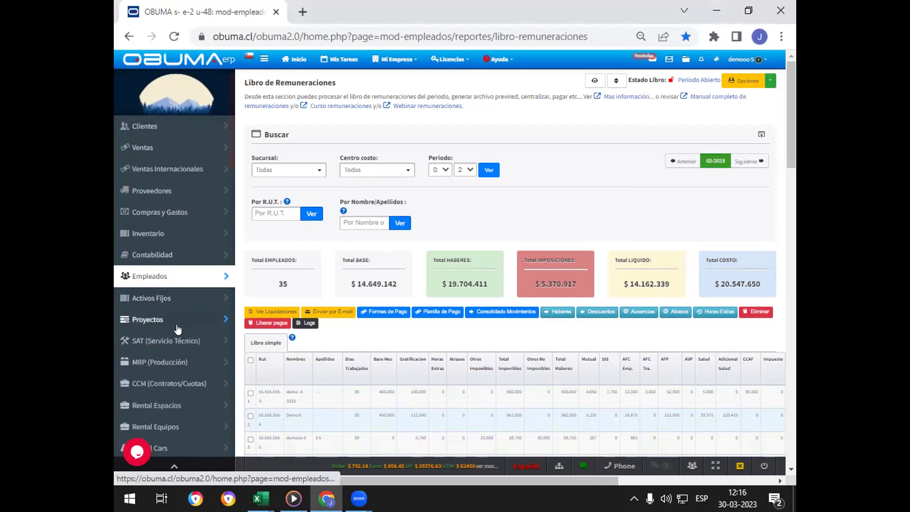
pyautogui.scroll(-6, 177, 329)
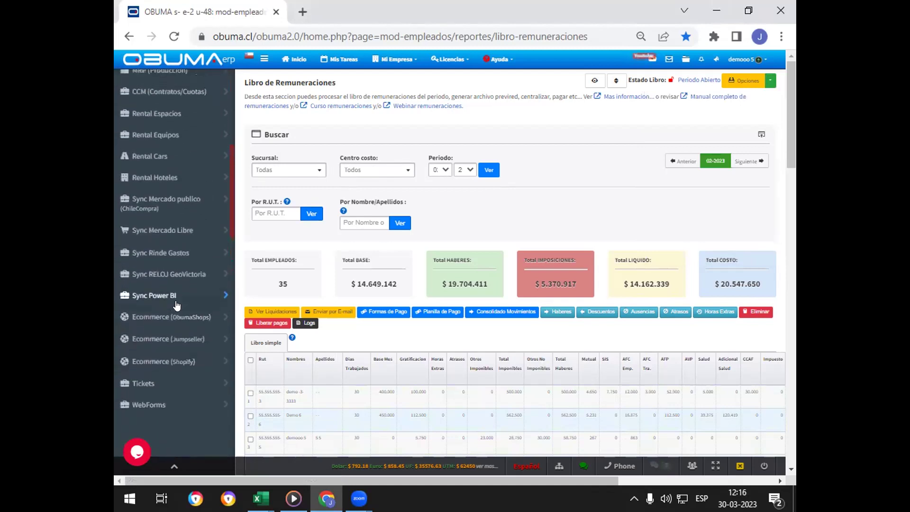
pyautogui.scroll(6, 177, 305)
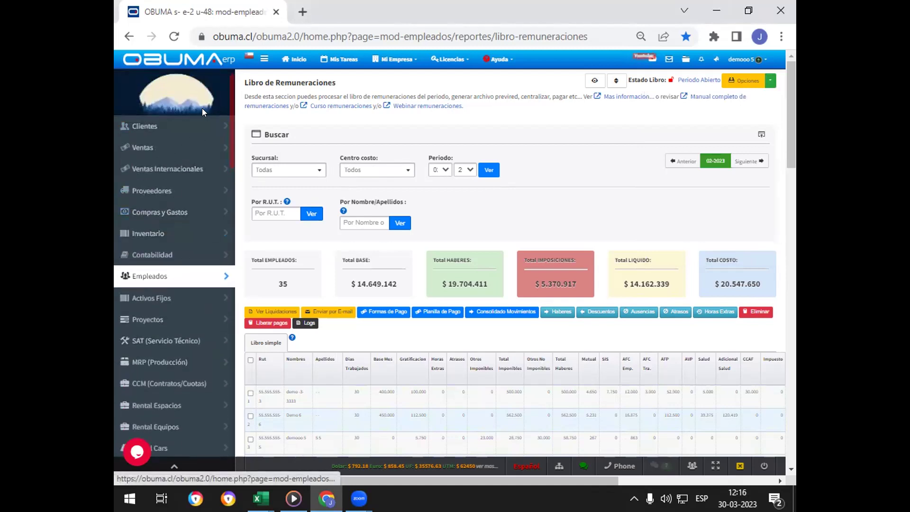